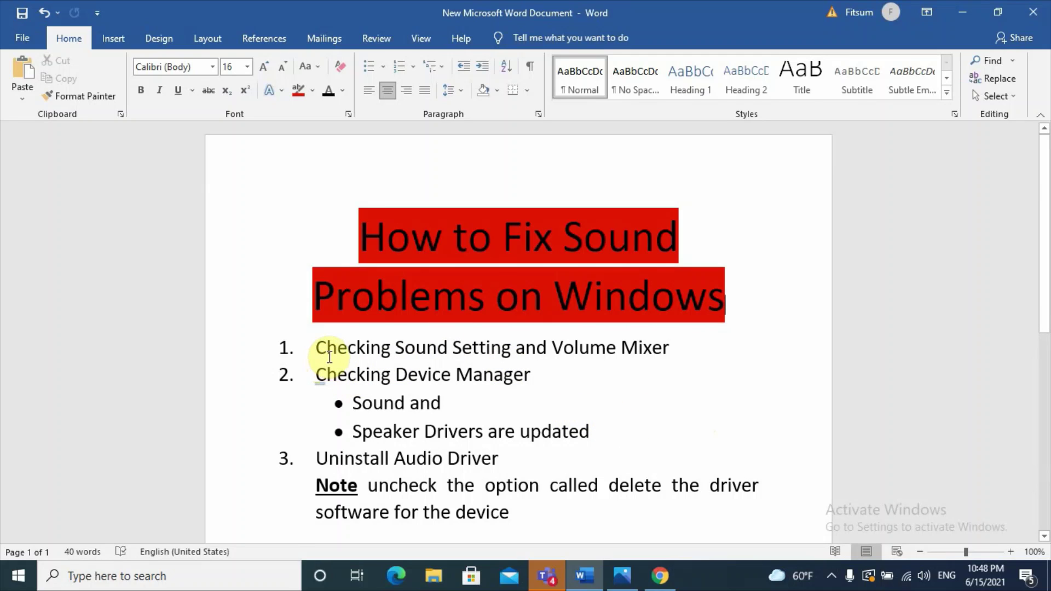
- Open the Windows sound settings and choose Speaker / Headphone (Realtek(R) Audio) as the output device
left_click_drag(314, 346, 658, 348)
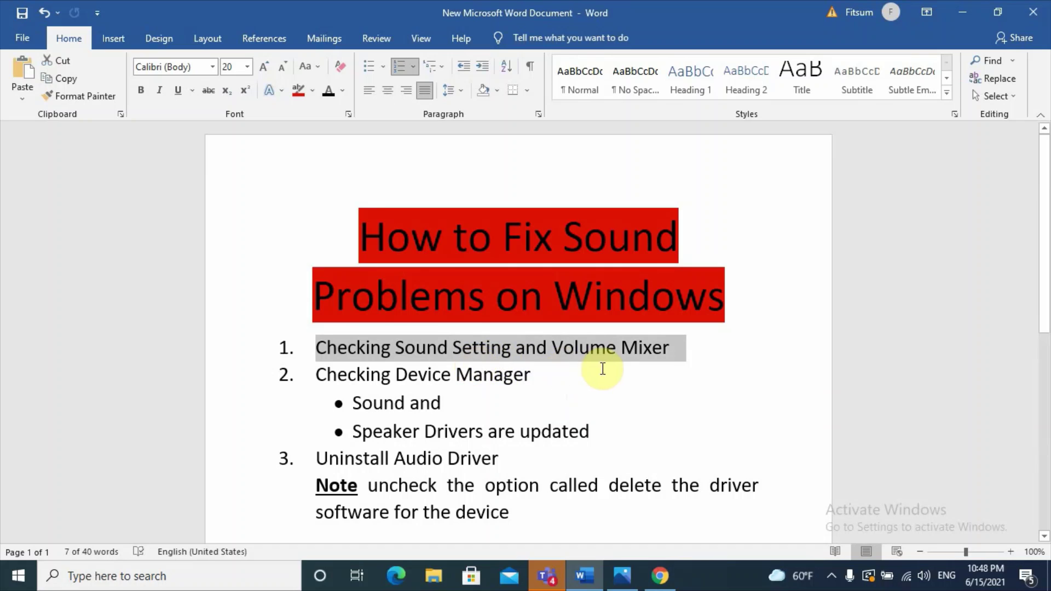
right_click(921, 570)
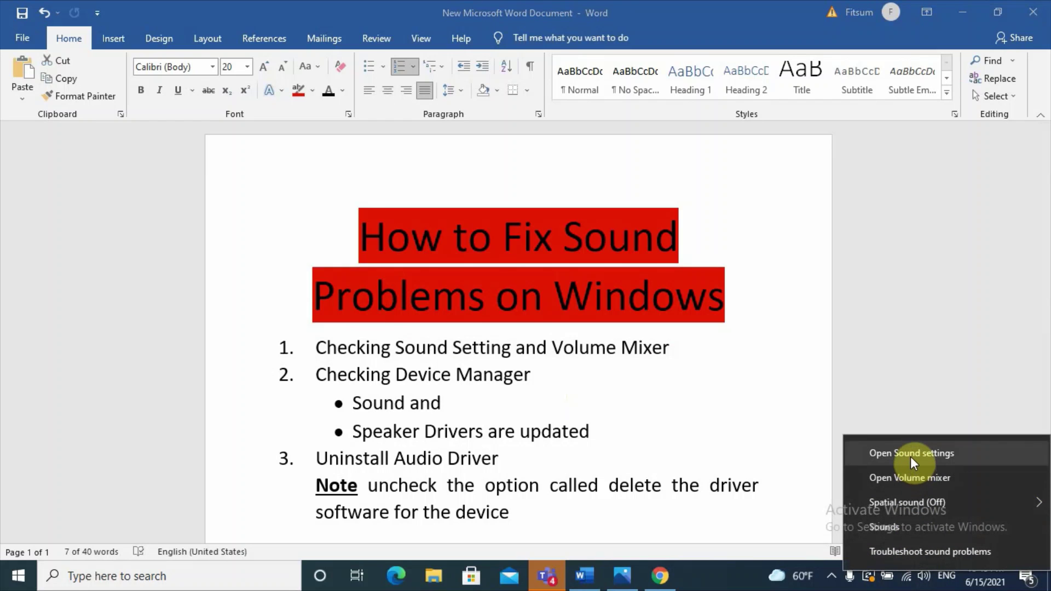
left_click(910, 457)
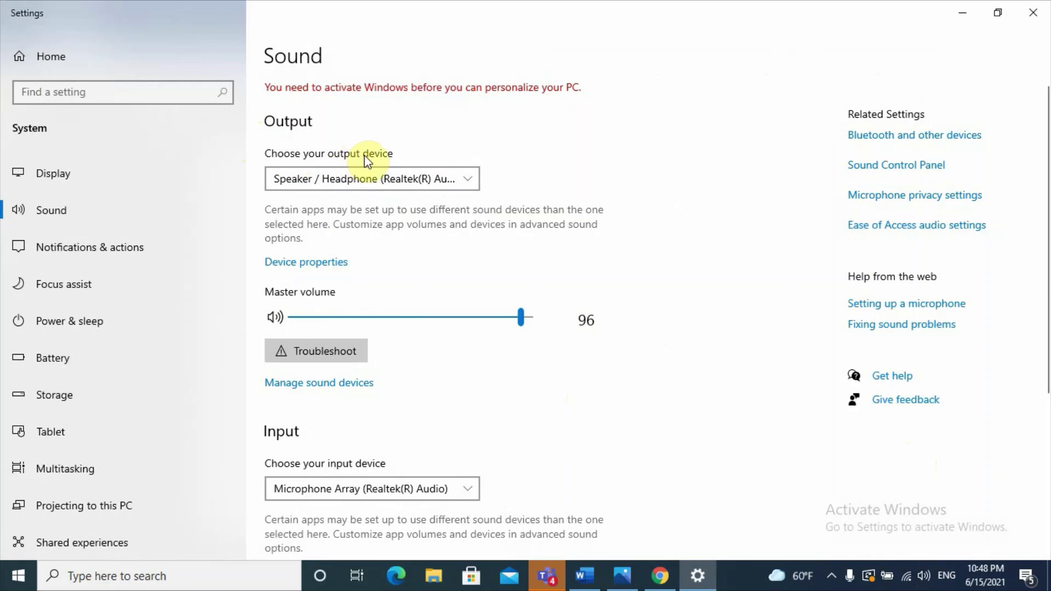
left_click(470, 177)
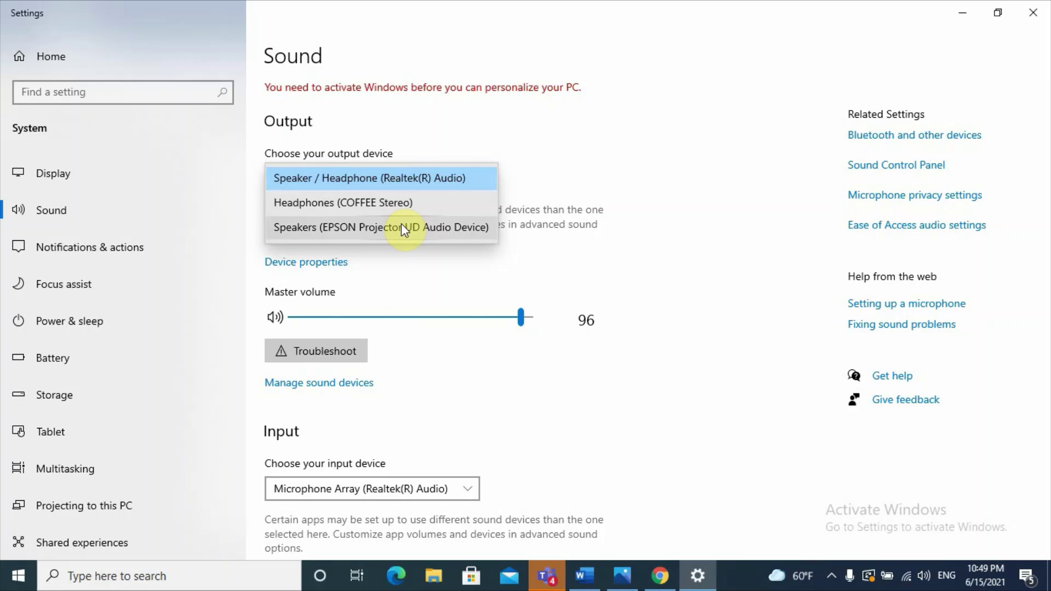
left_click(394, 178)
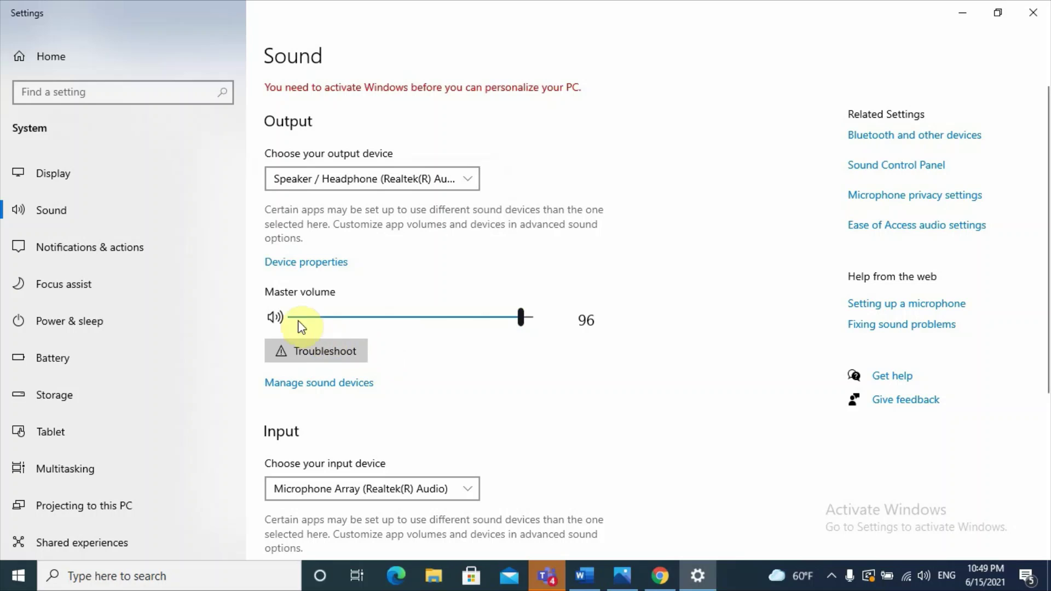
- Set the master volume to 95 and toggle its mute on and off again, leaving the sound settings
left_click(399, 316)
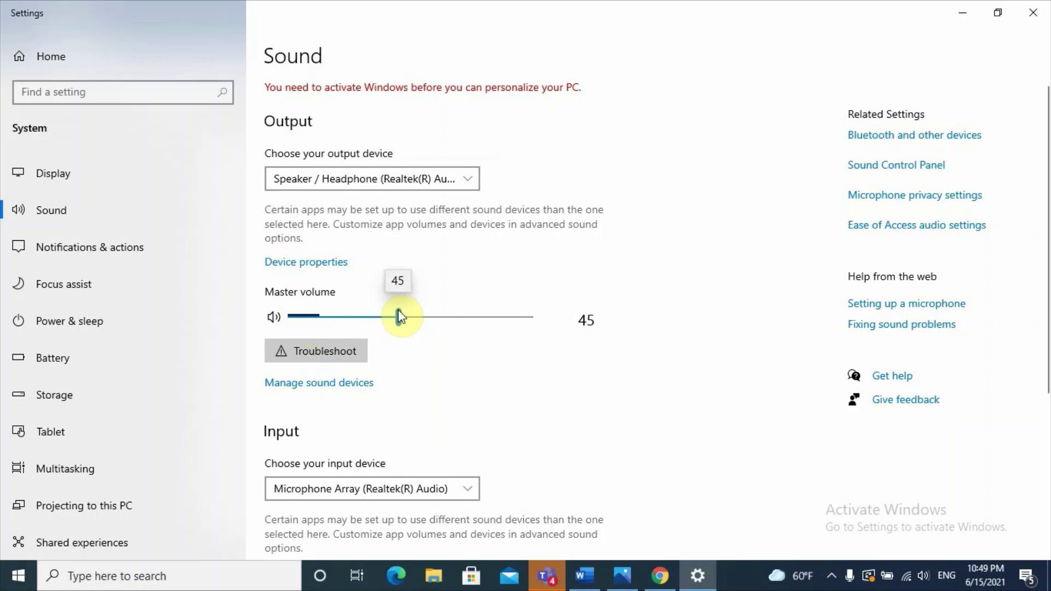
left_click(364, 317)
left_click(452, 316)
left_click(518, 316)
left_click(274, 317)
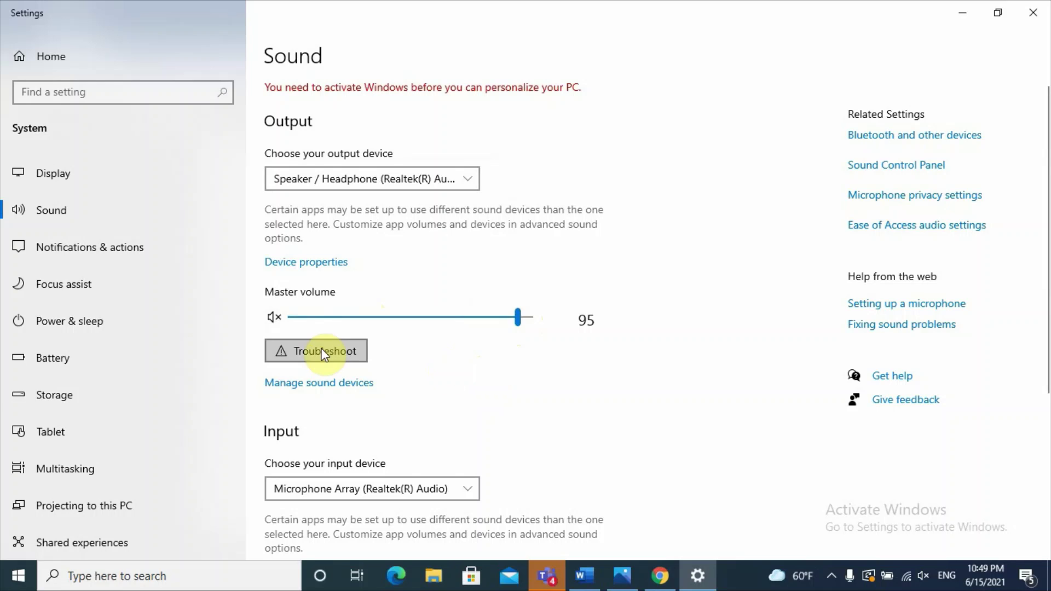
left_click(275, 316)
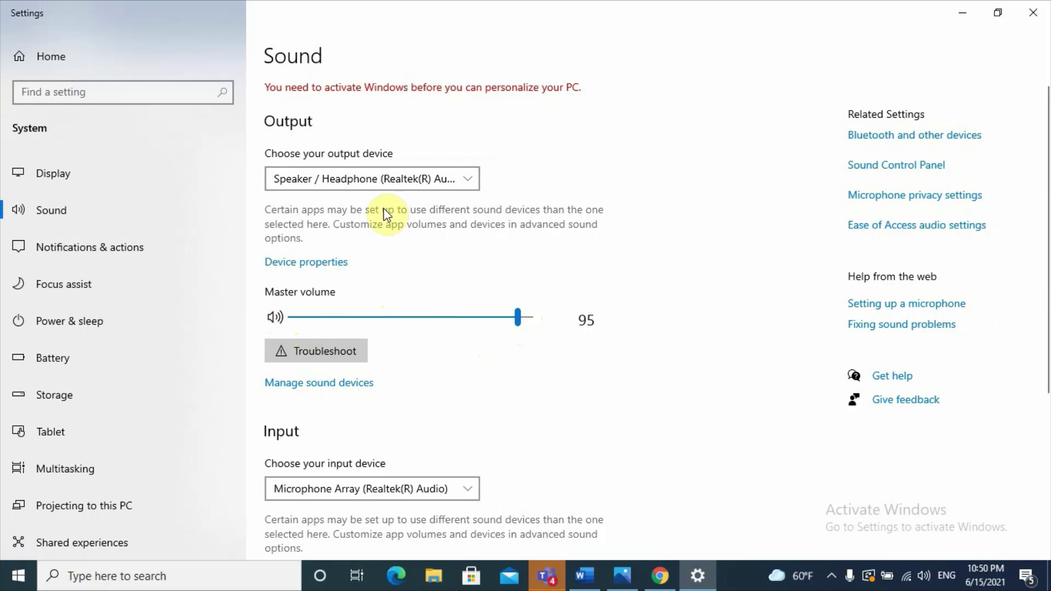
left_click(1033, 12)
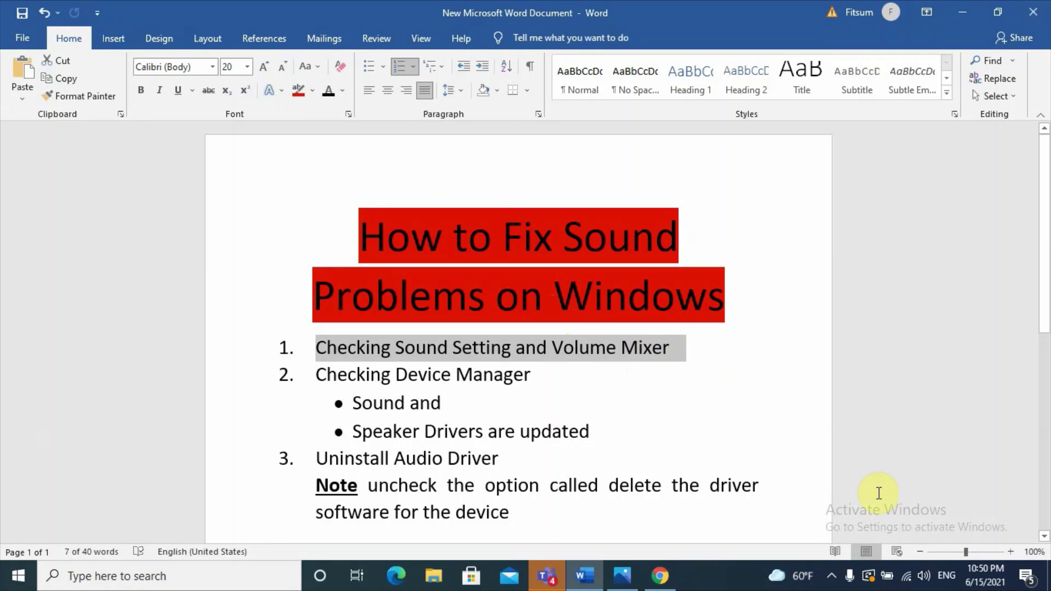
- Check the device and application levels in the Volume Mixer, muting and unmuting the Speaker / Headphone device
right_click(923, 584)
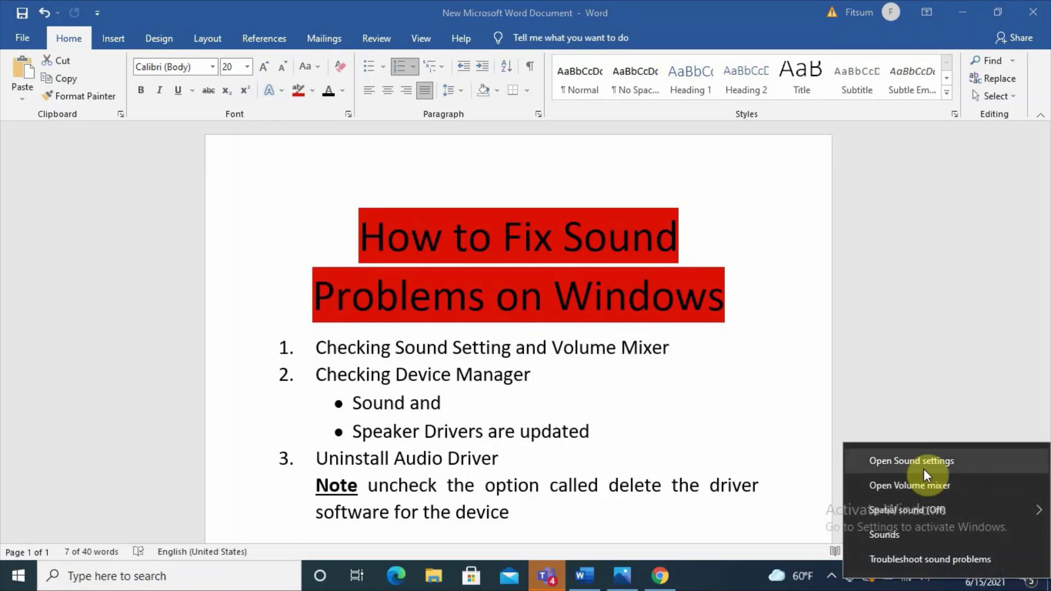
left_click(920, 486)
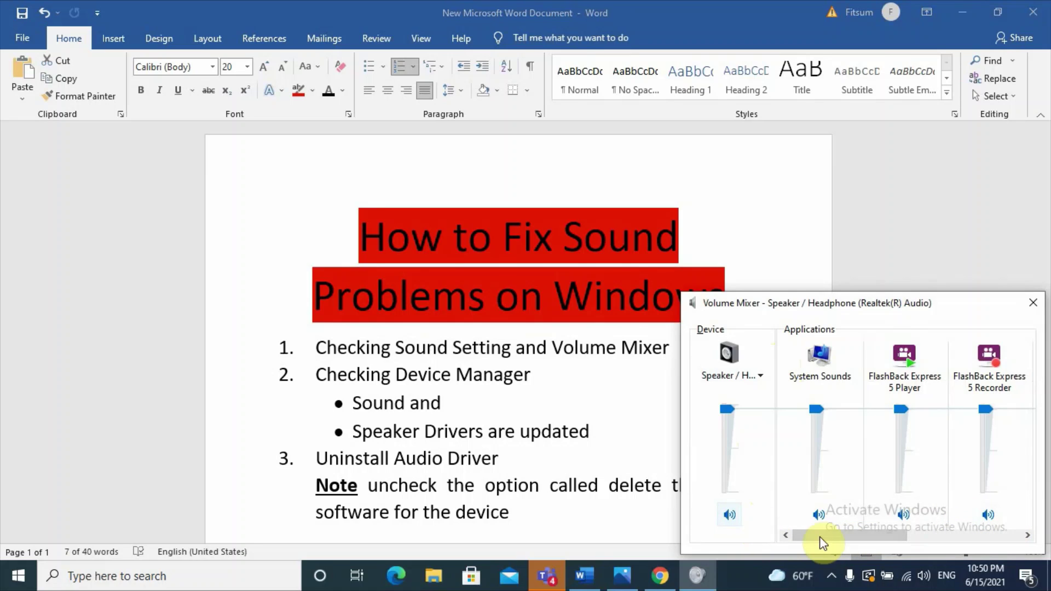
left_click_drag(839, 539, 794, 543)
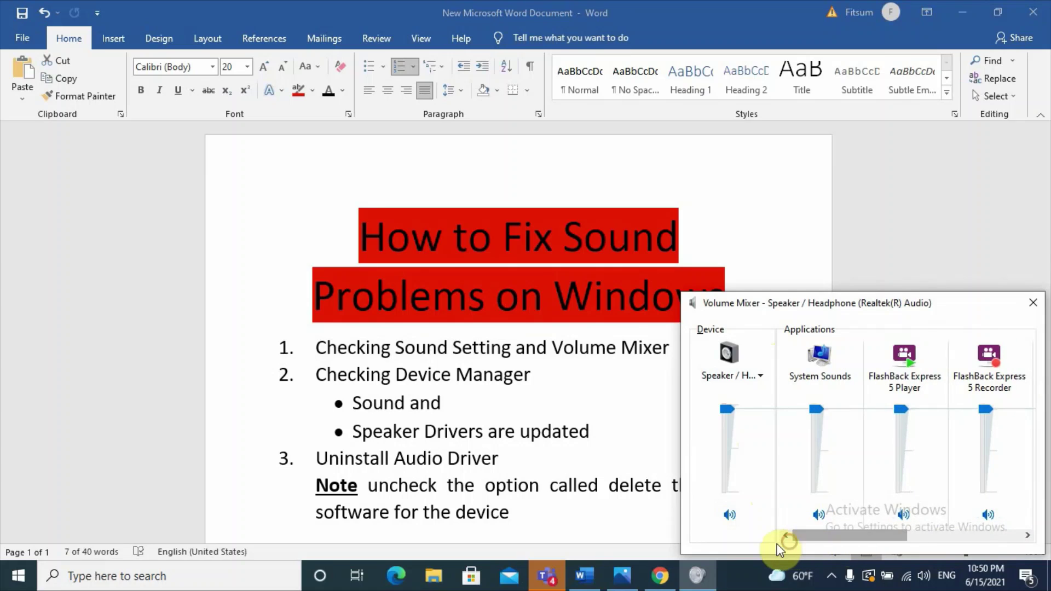
left_click(732, 520)
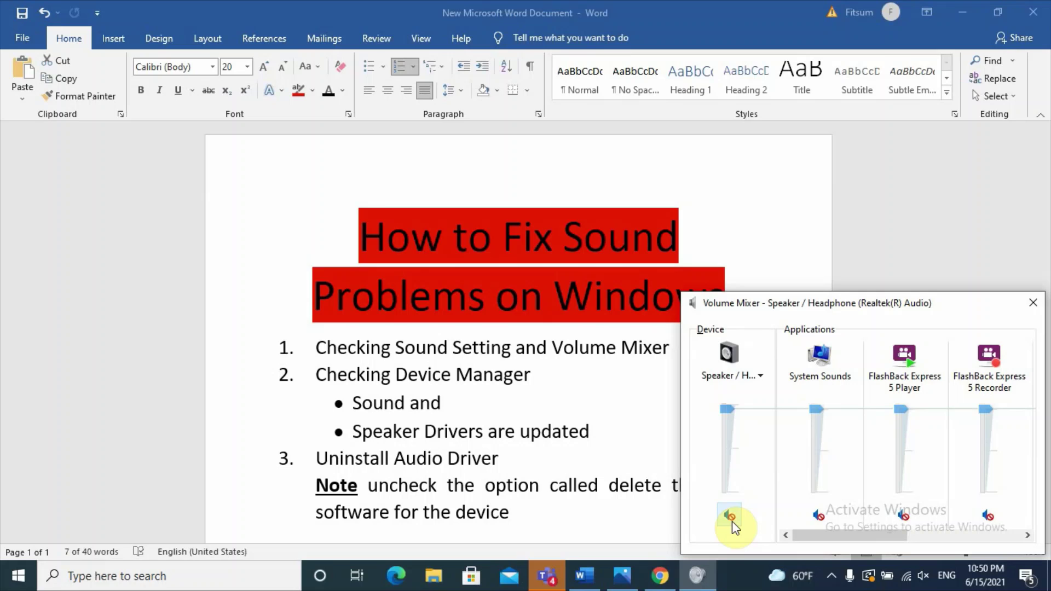
left_click(731, 521)
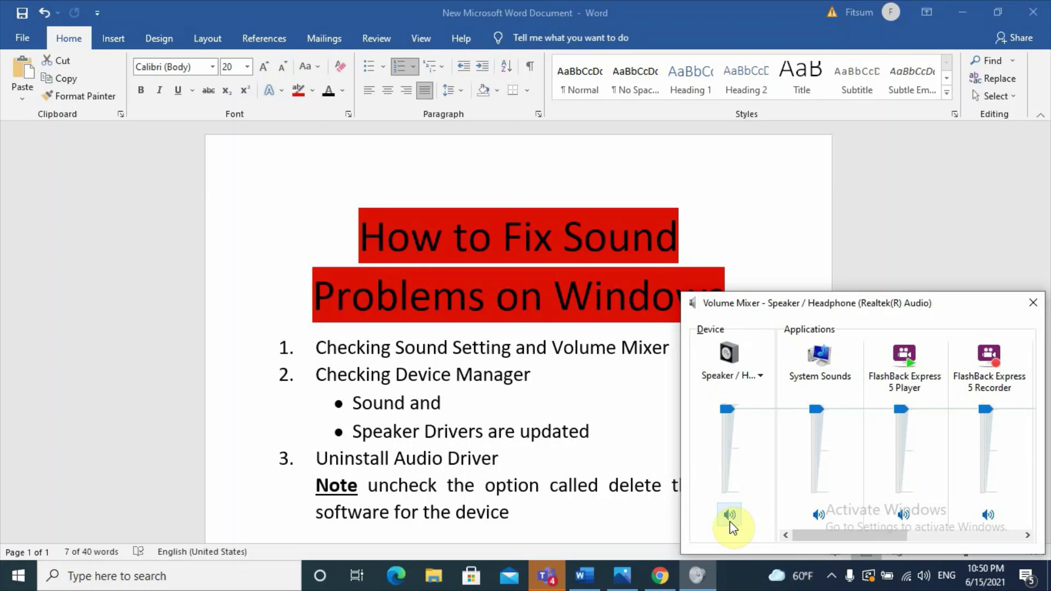
left_click(602, 416)
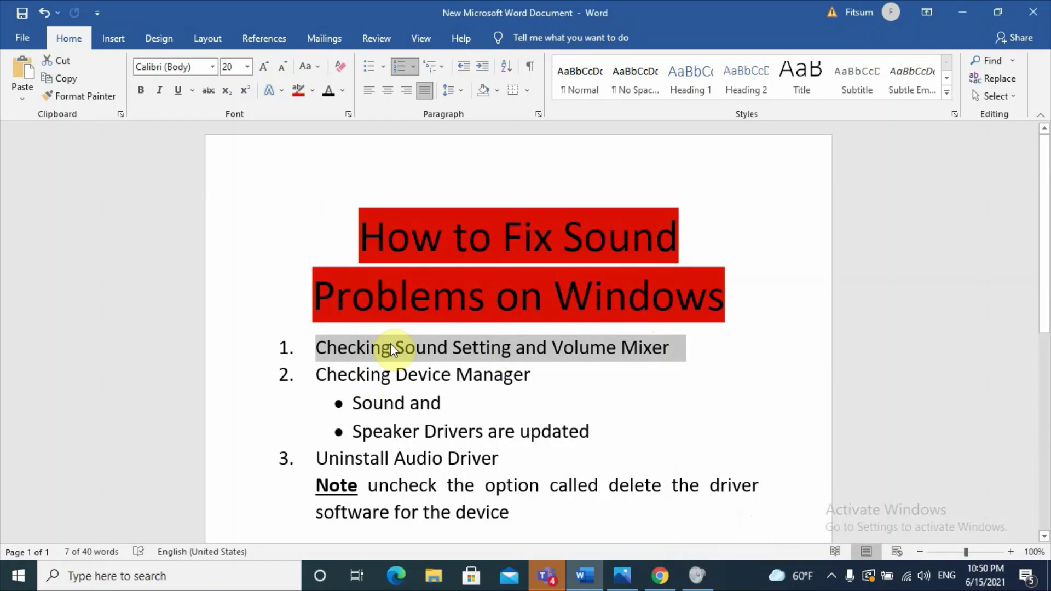
left_click(611, 372)
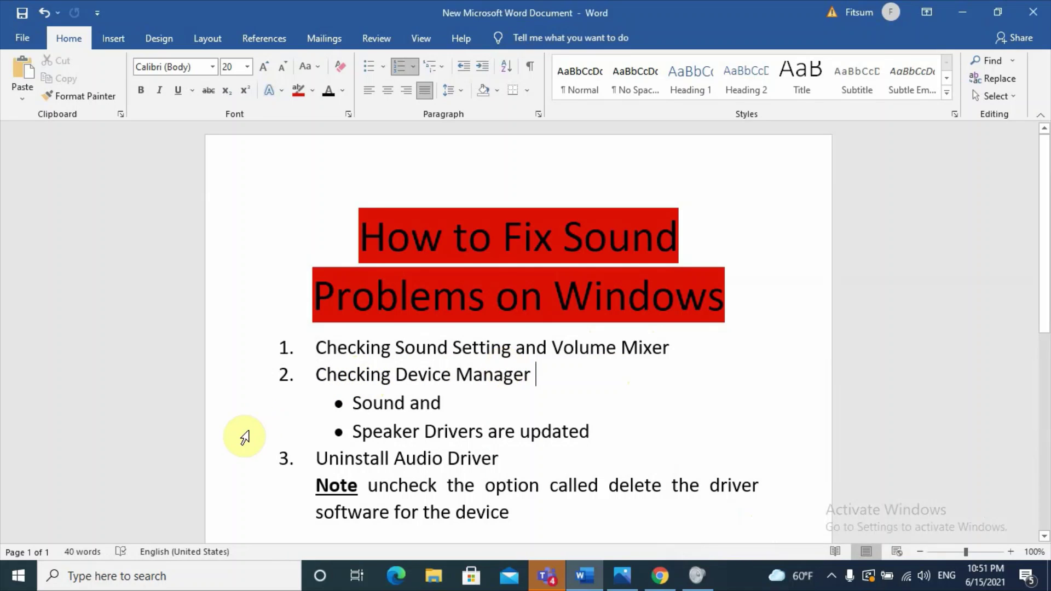
- Search Windows for Device Manager, open it and expand the Sound, video and game controllers category
left_click(114, 576)
type("devi")
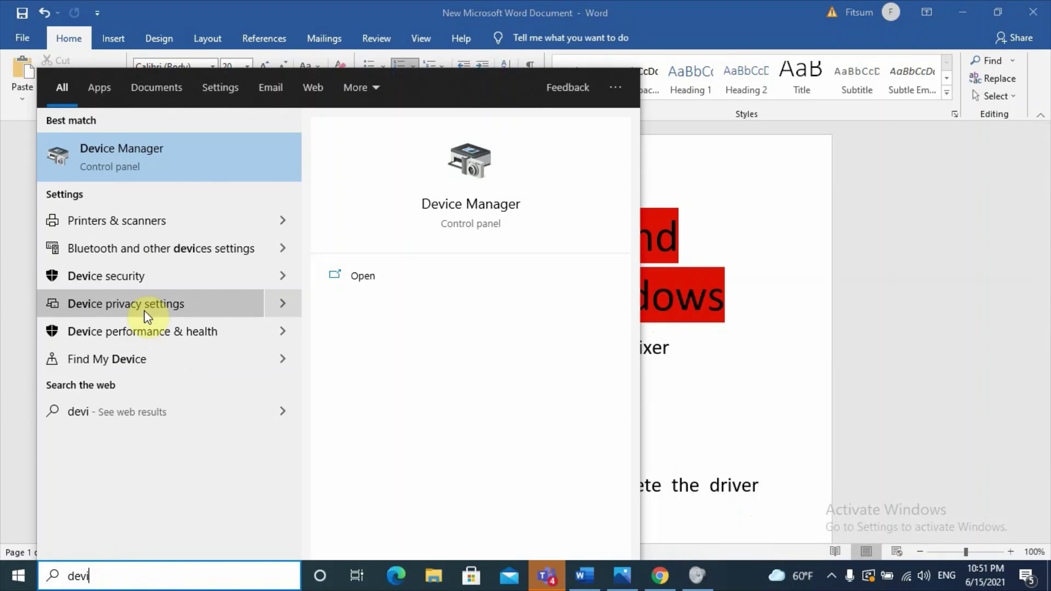
left_click(173, 157)
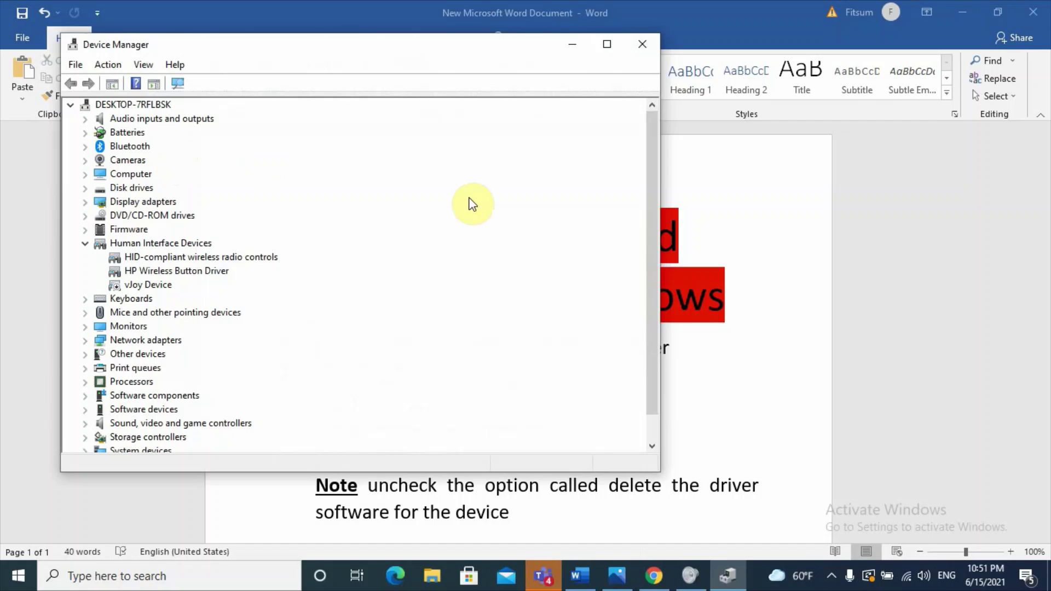
scroll(651, 193, "down", 2)
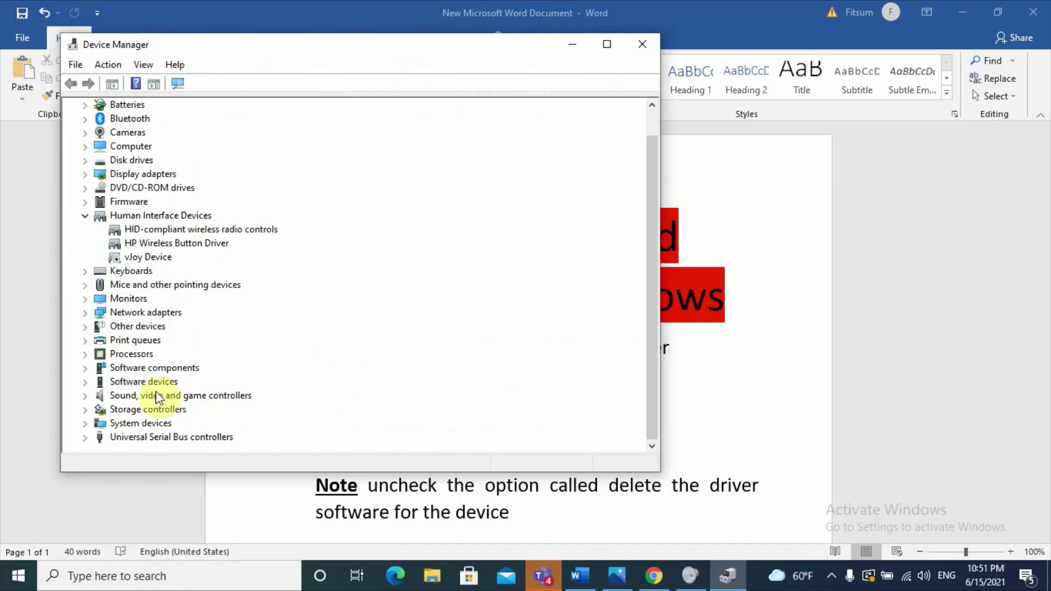
left_click(85, 395)
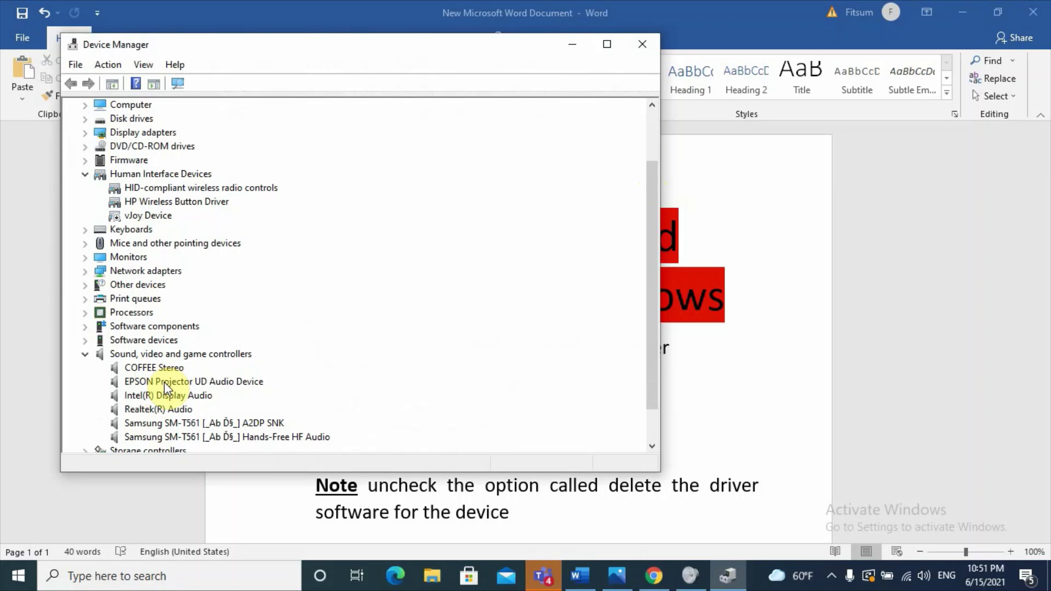
- Run an automatic driver search for the Realtek(R) Audio device from the driver page of its properties
left_click(161, 413)
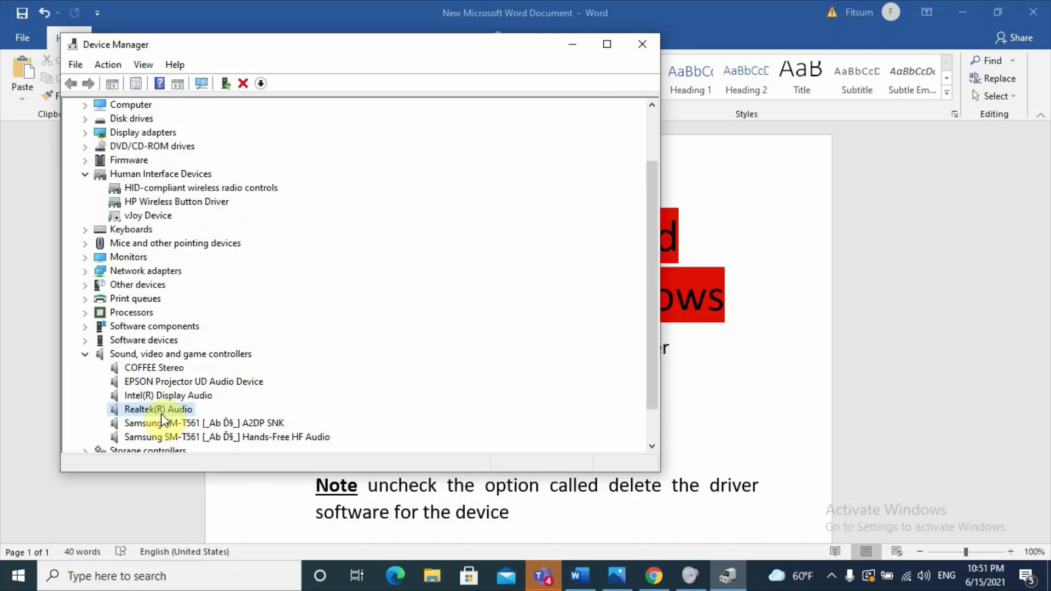
right_click(160, 413)
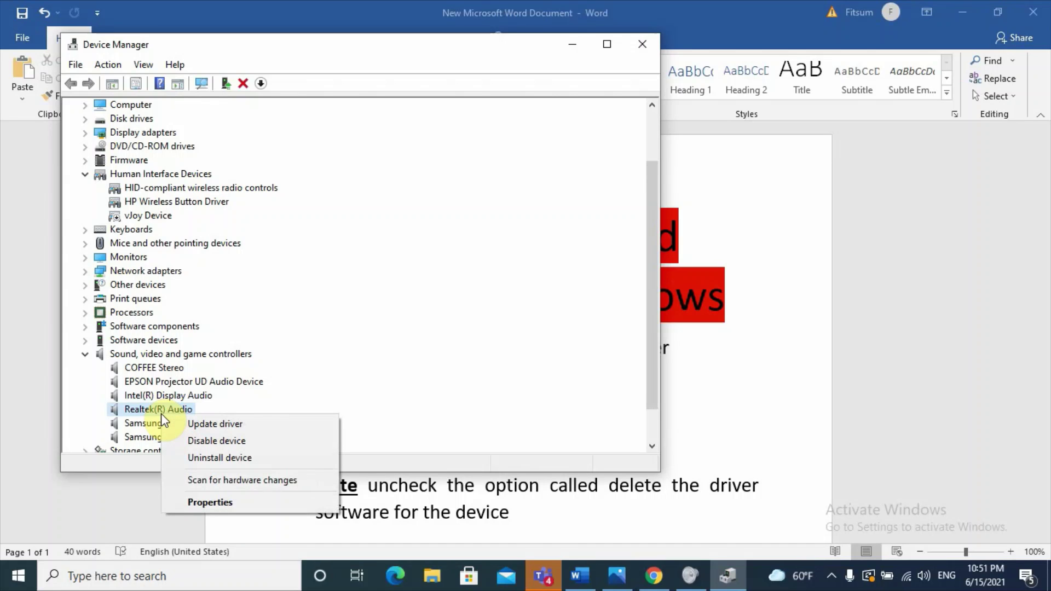
left_click(200, 503)
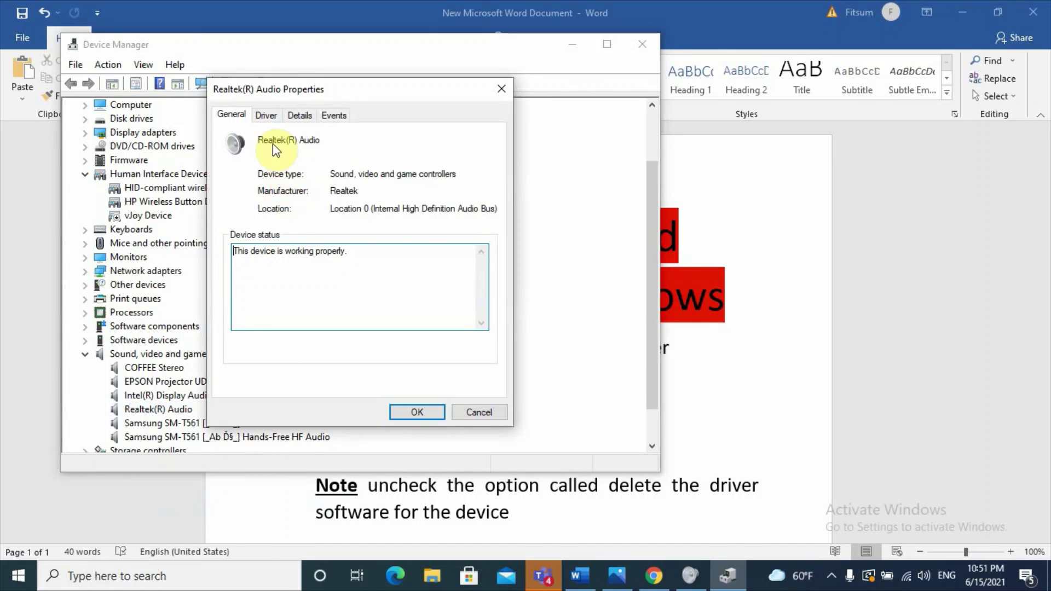
left_click(266, 116)
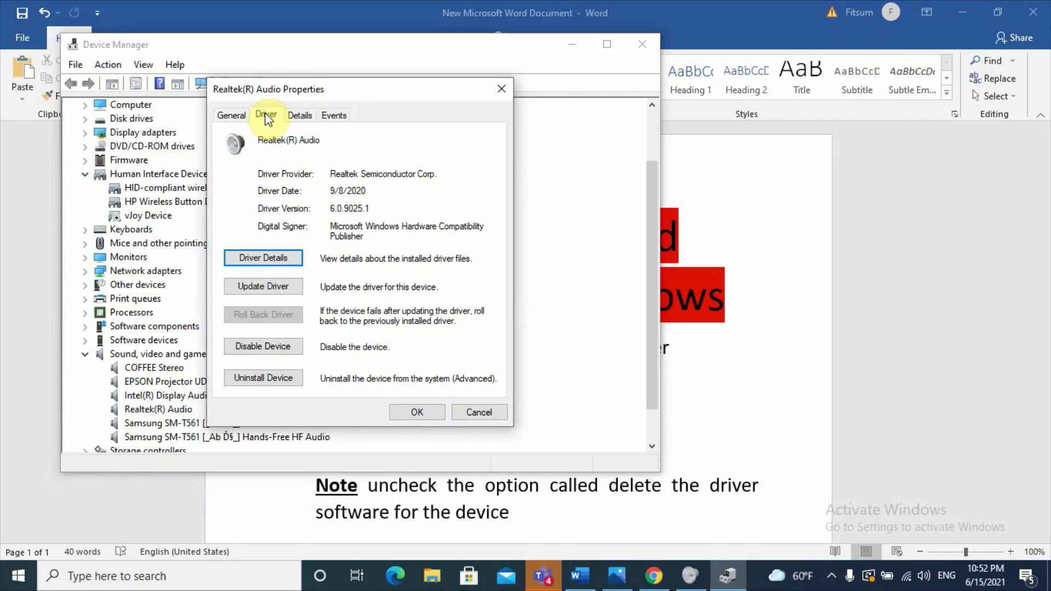
left_click(254, 290)
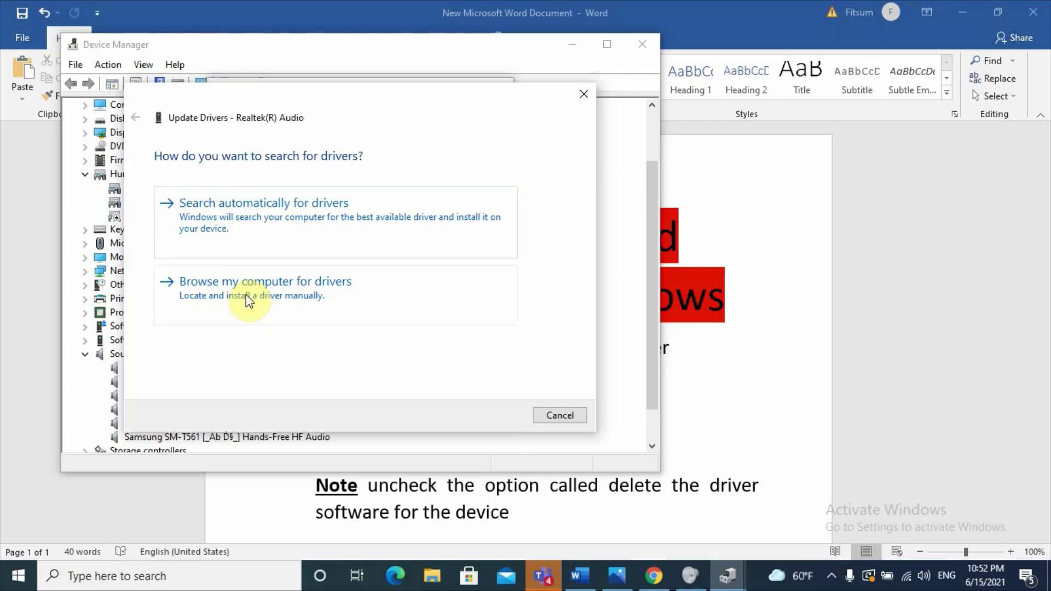
left_click(280, 227)
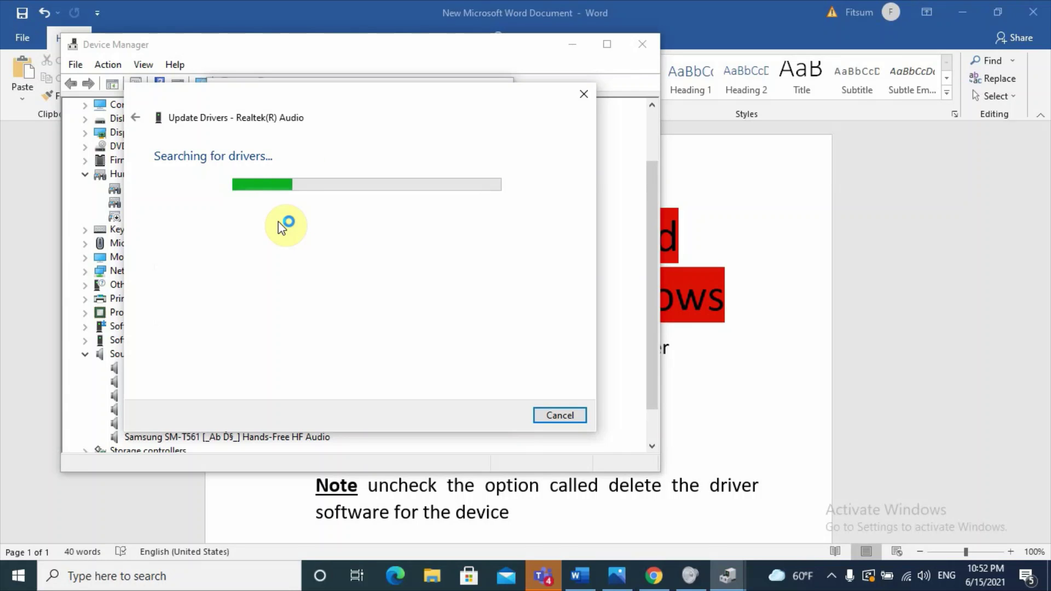
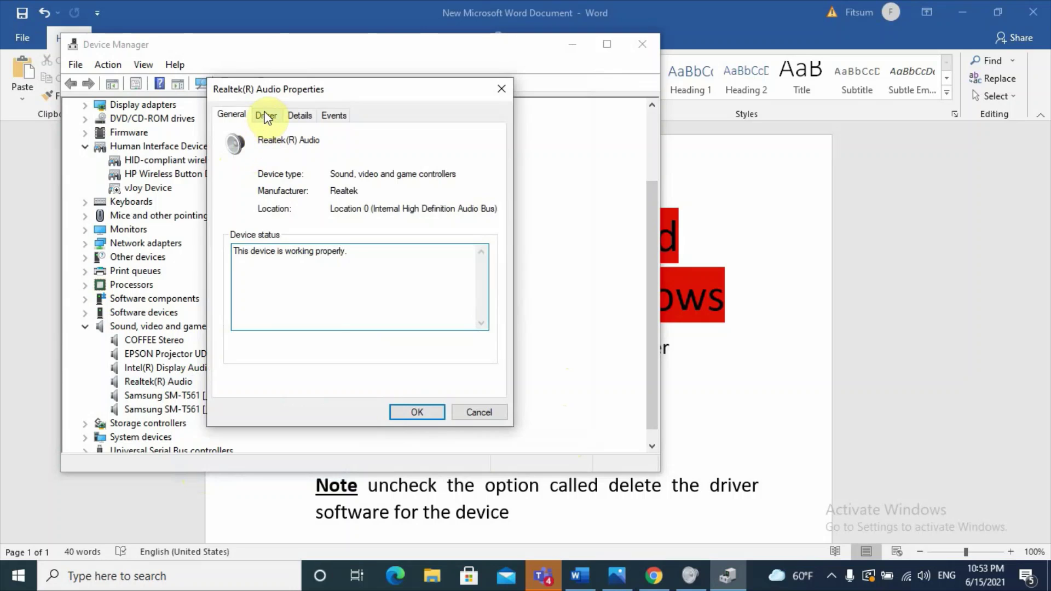
- Update the Realtek(R) Audio driver manually with Realtek High Definition Audio from the list of available drivers on the computer
left_click(262, 287)
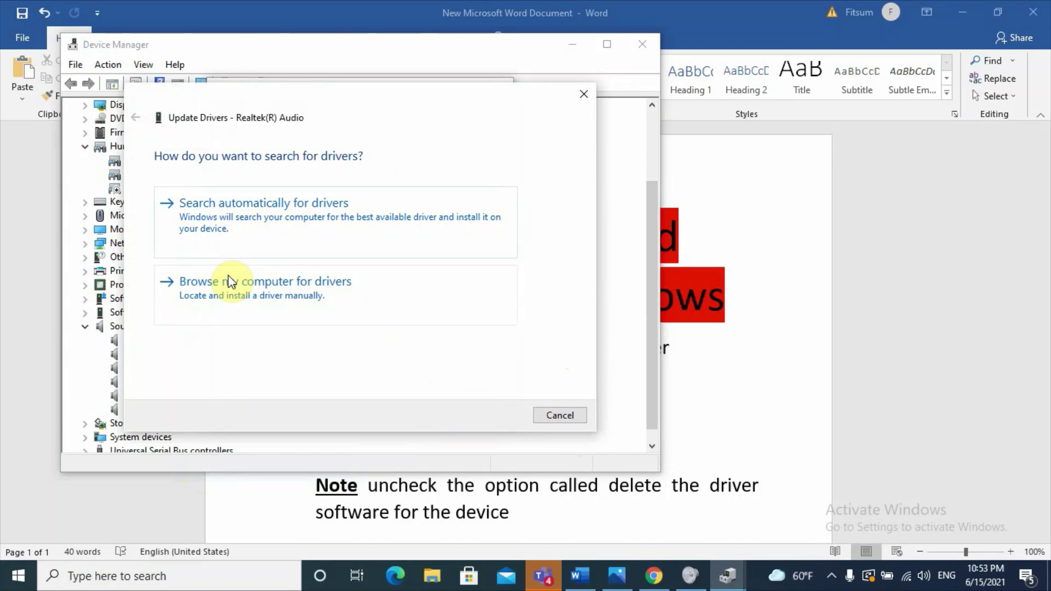
left_click(256, 308)
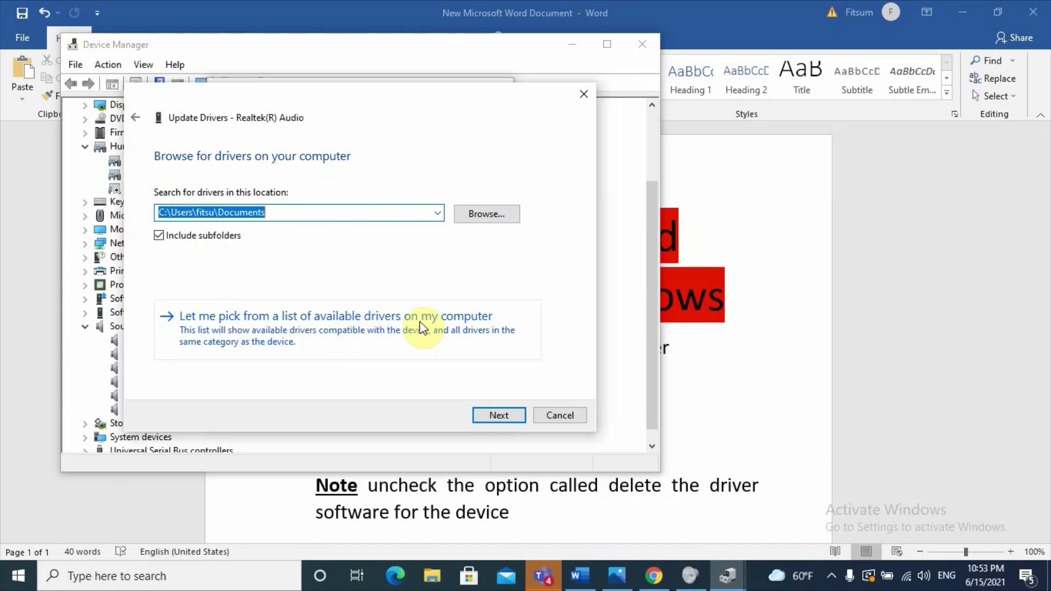
left_click(458, 324)
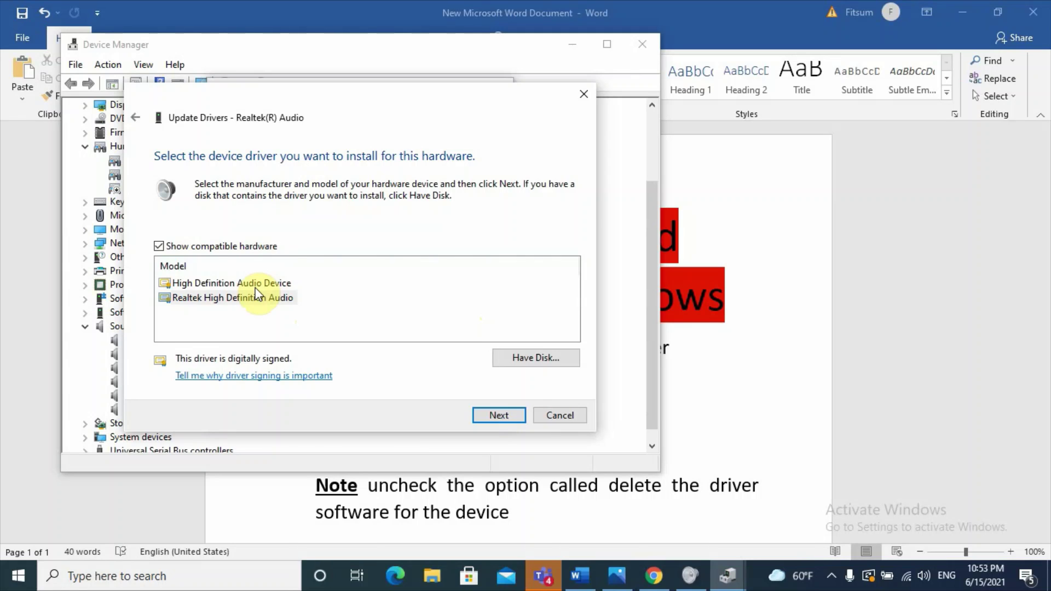
left_click(508, 416)
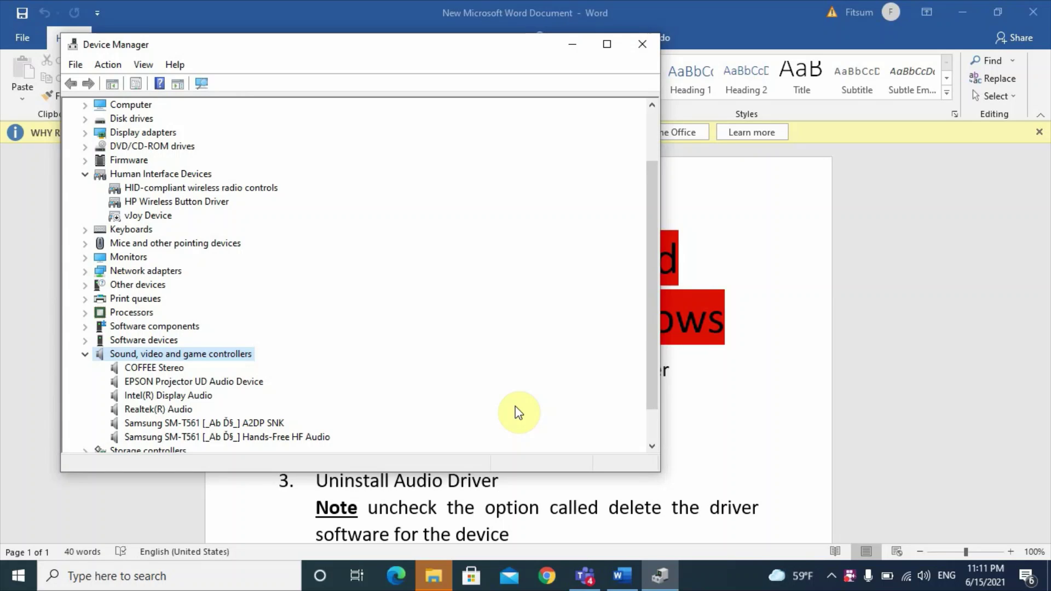
- Collapse the Sound, video and game controllers category and expand Audio inputs and outputs in Device Manager
left_click(84, 356)
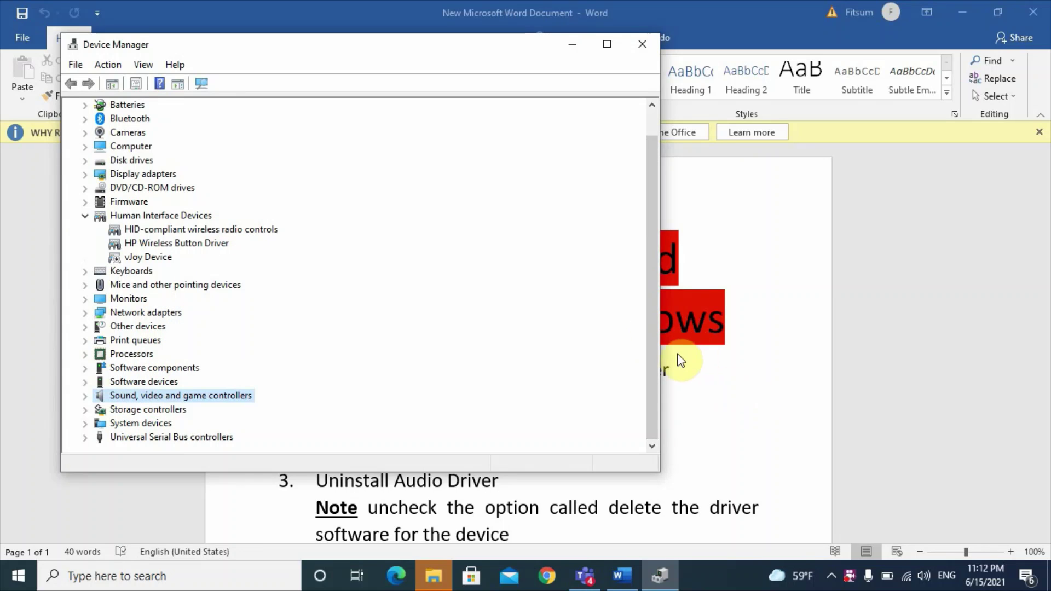
left_click_drag(650, 353, 650, 330)
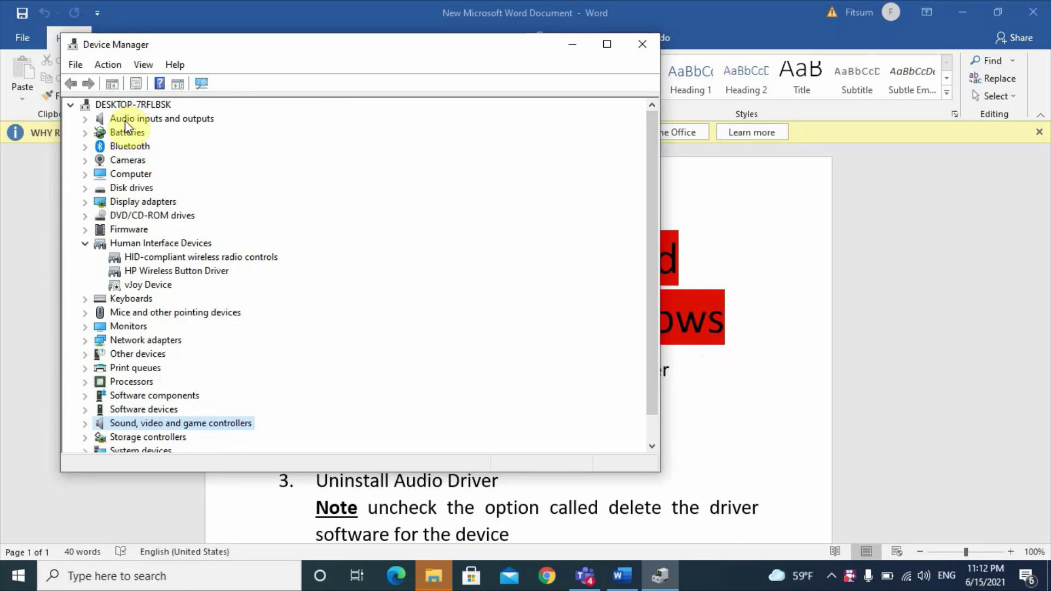
left_click(86, 119)
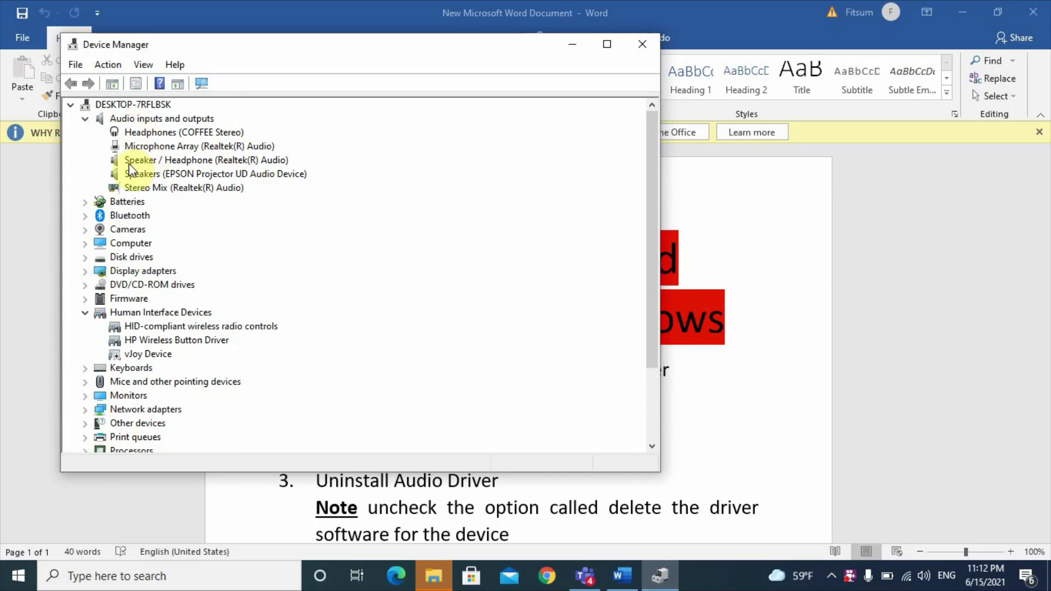
- Review the driver page of the Speaker / Headphone (Realtek(R) Audio) properties, dismissing the Fing update notice, and minimize Device Manager
right_click(246, 159)
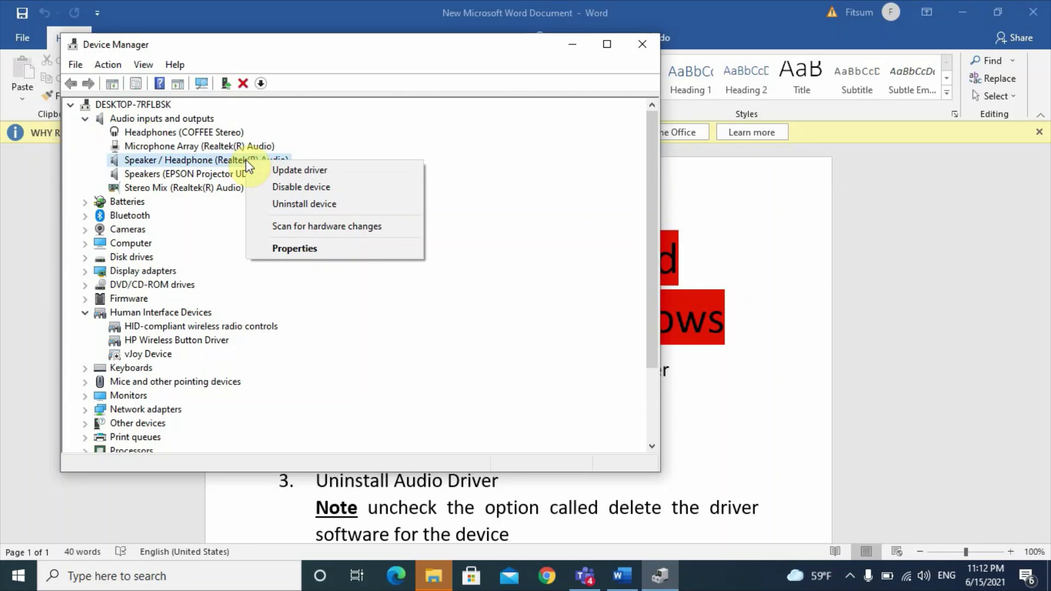
left_click(294, 248)
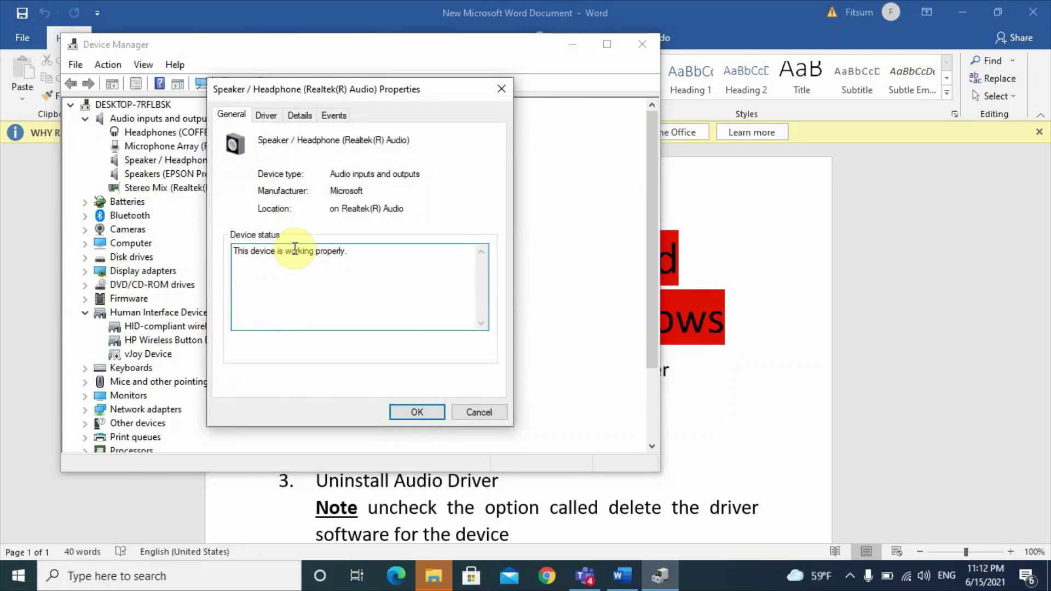
left_click(270, 118)
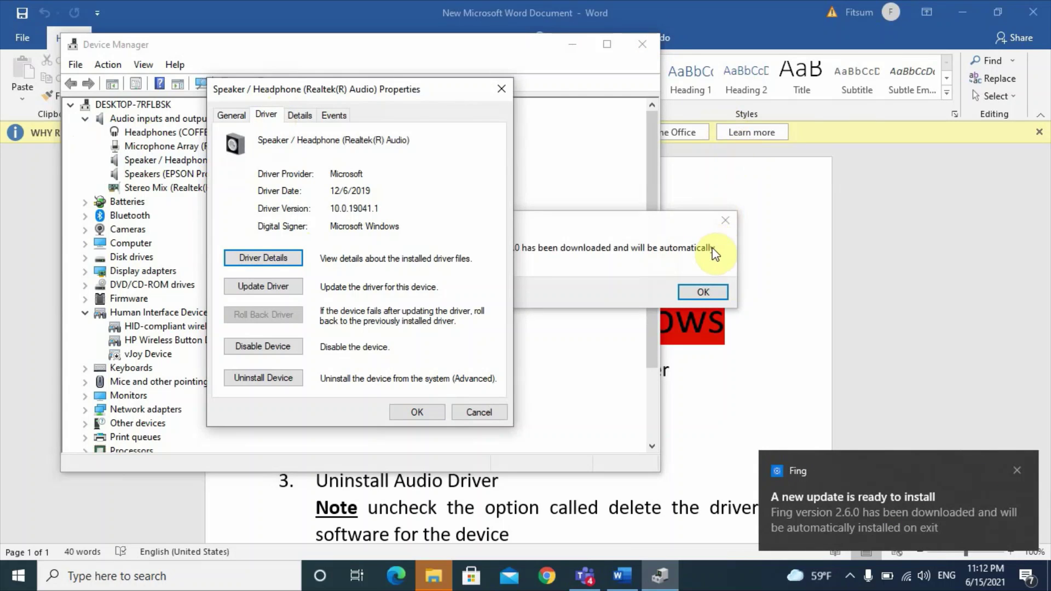
left_click(720, 226)
left_click(723, 221)
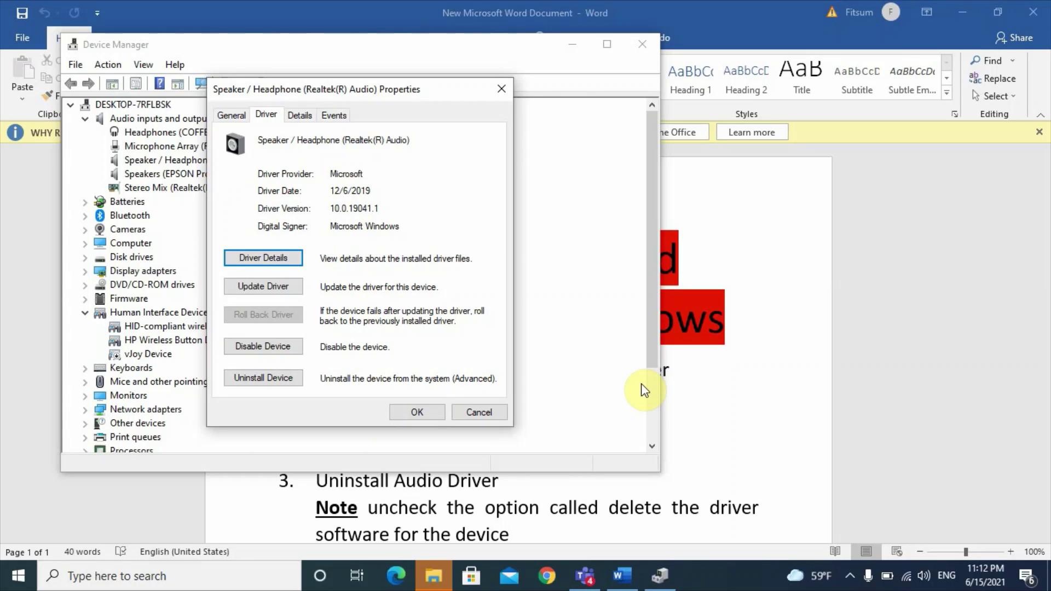
left_click(491, 412)
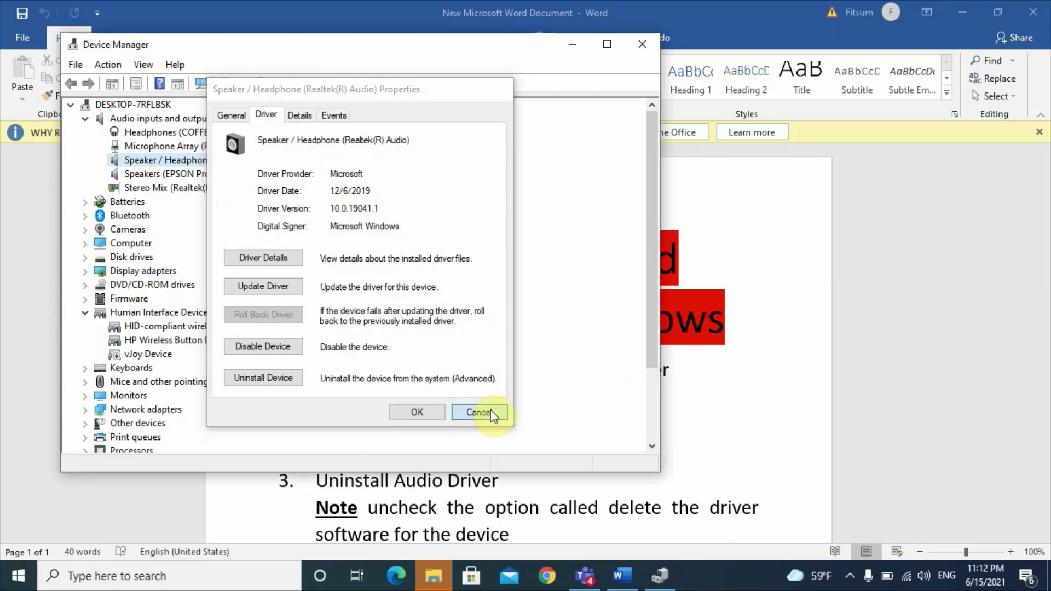
left_click(580, 47)
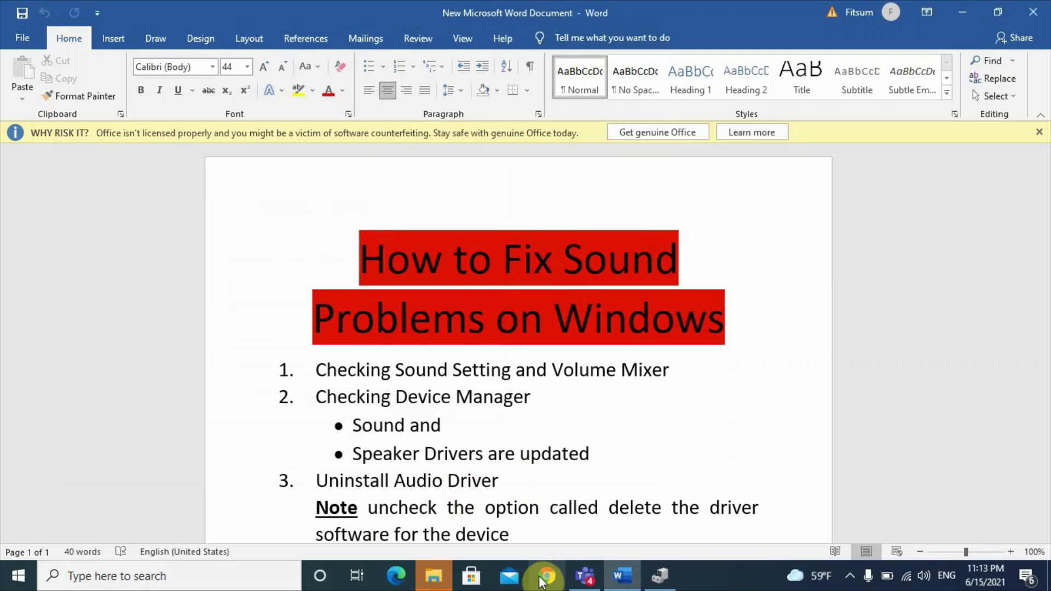
- Restore Device Manager, collapse Audio inputs and outputs, and expand the Sound, video and game controllers category
left_click(658, 577)
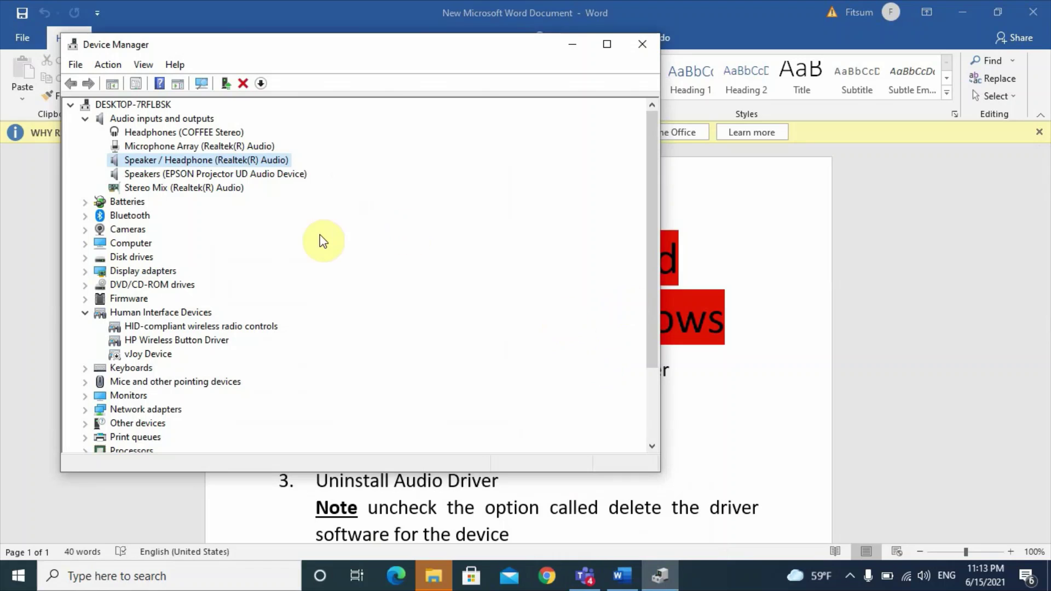
double_click(93, 122)
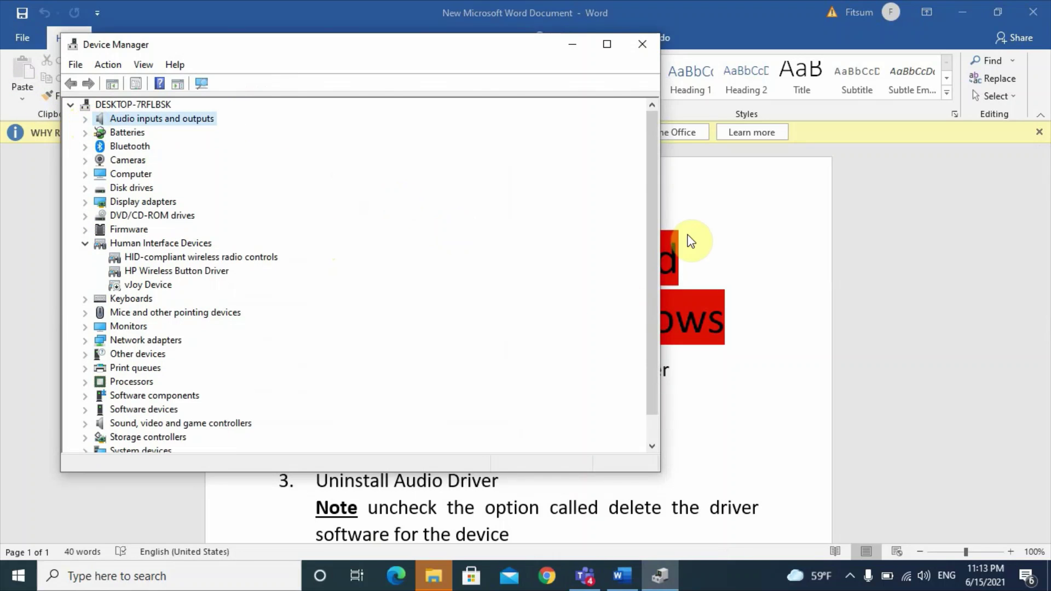
scroll(655, 245, "down", 2)
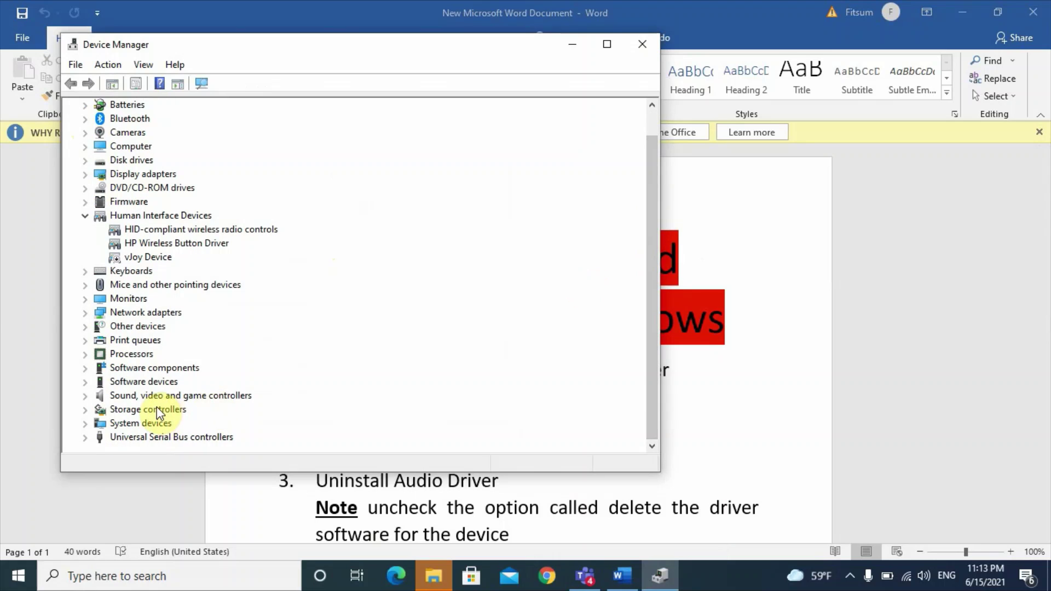
left_click(85, 396)
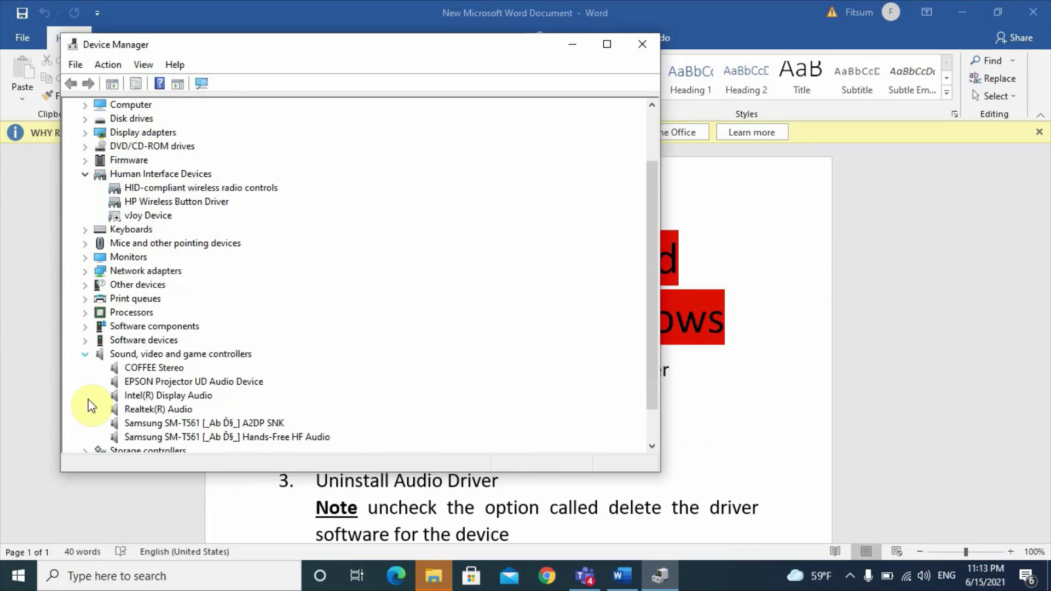
- View the uninstall option for Realtek(R) Audio from its driver properties without uninstalling the device, and close Device Manager
left_click(135, 411)
right_click(136, 412)
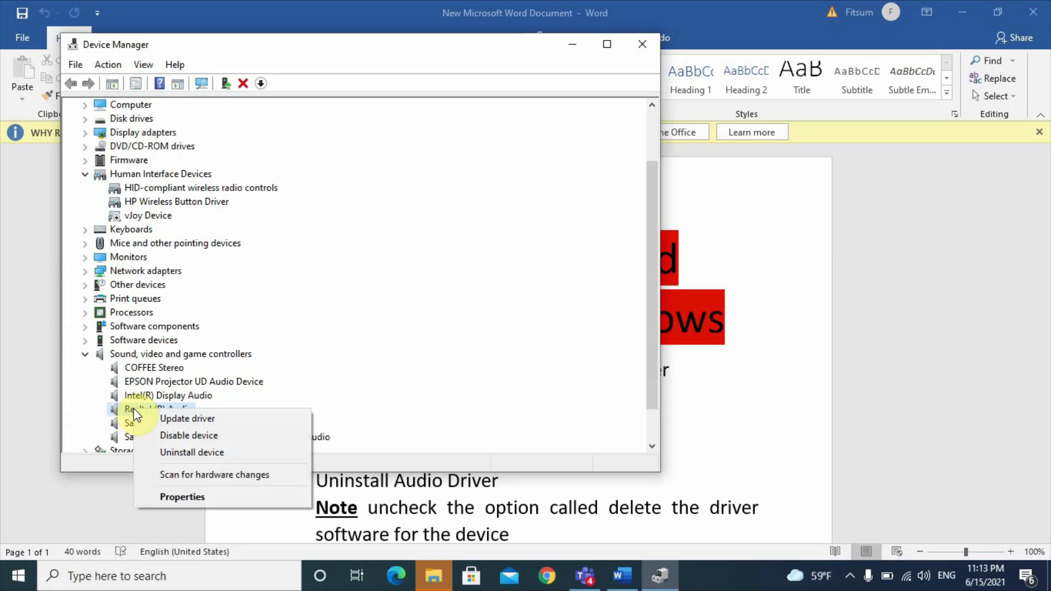
left_click(175, 494)
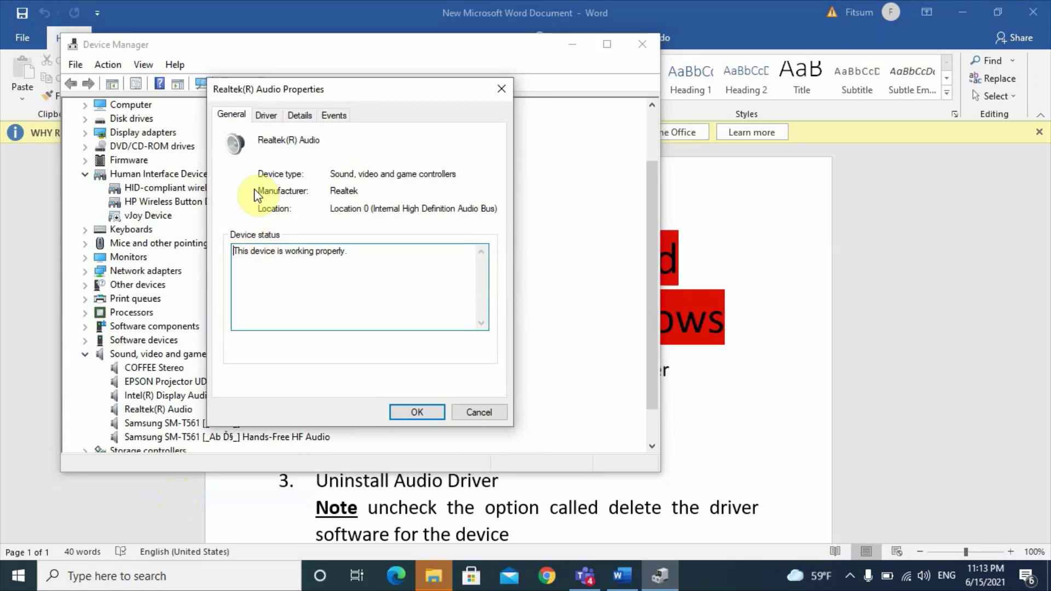
left_click(274, 115)
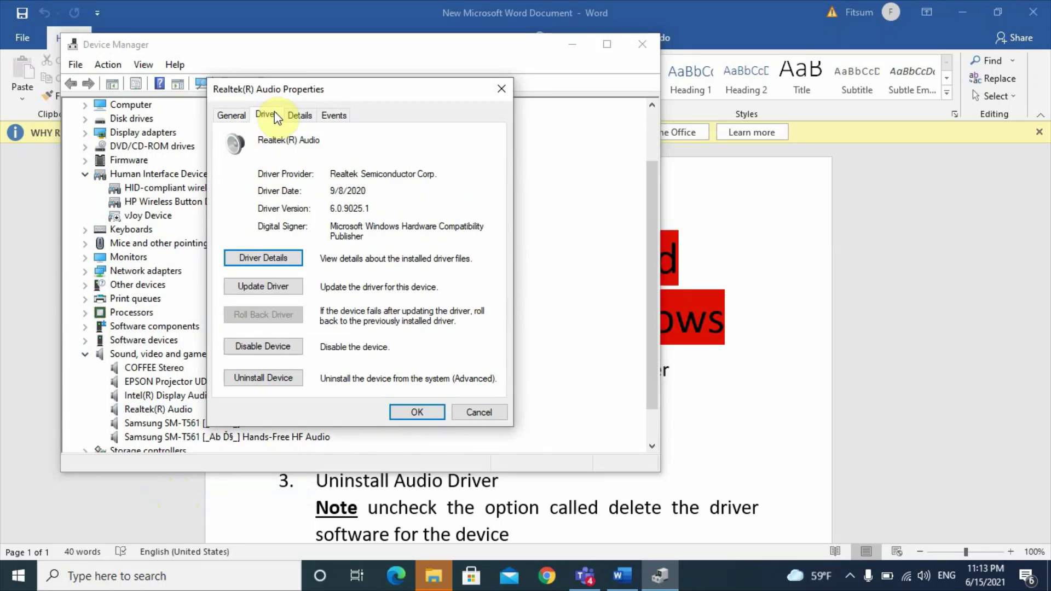
left_click(280, 380)
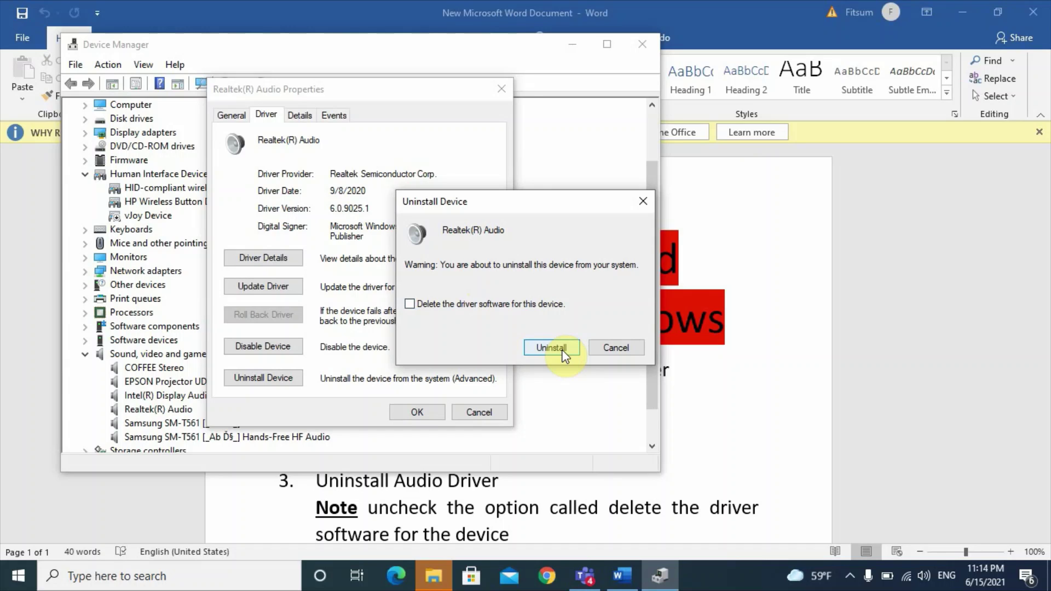
left_click(604, 349)
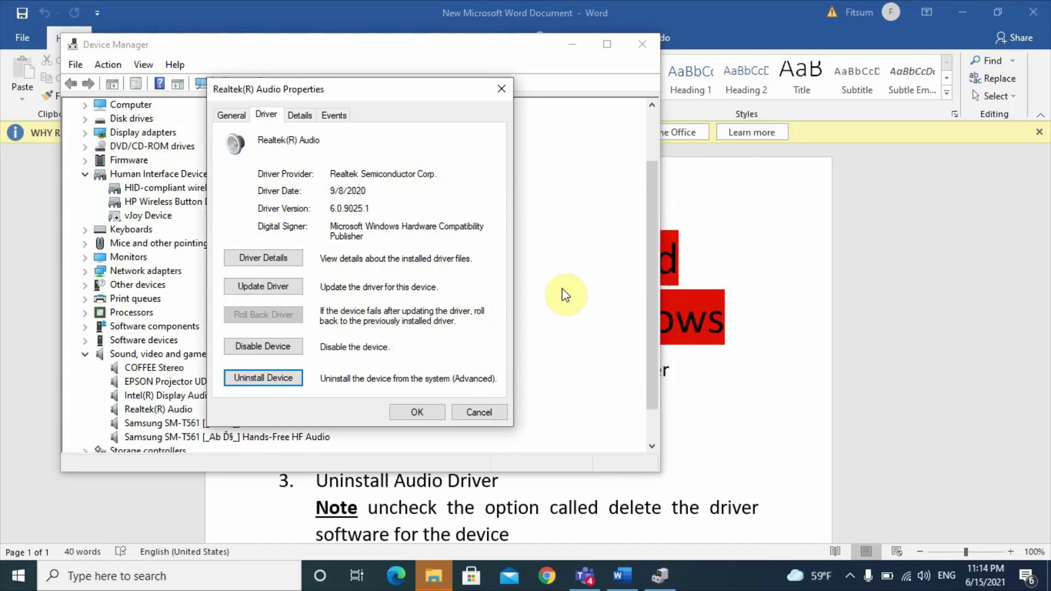
left_click(501, 89)
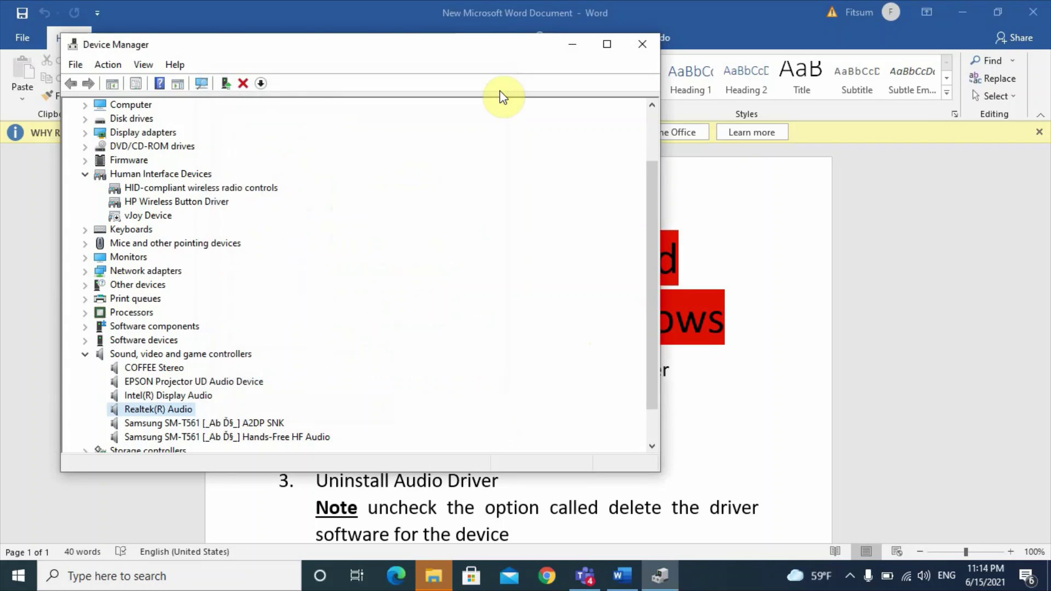
left_click(645, 45)
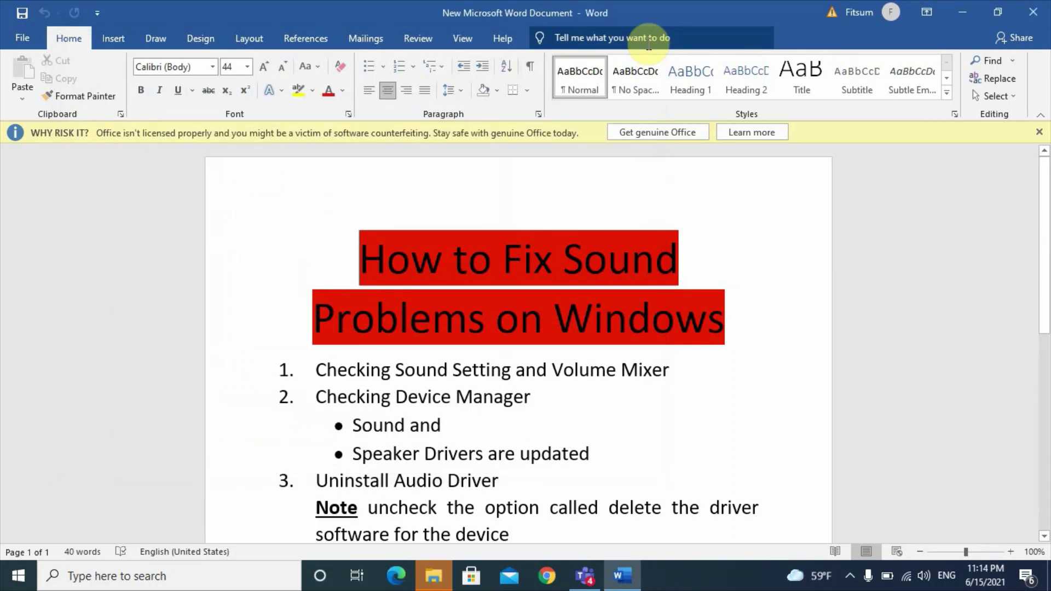